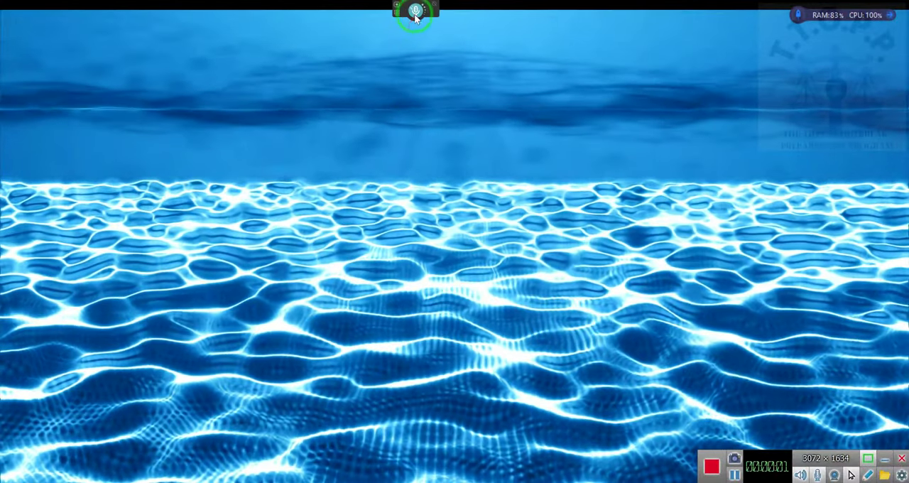
# - Expand the DragonBar and switch on the microphone, leaving its display options unchanged
pyautogui.click(416, 13)
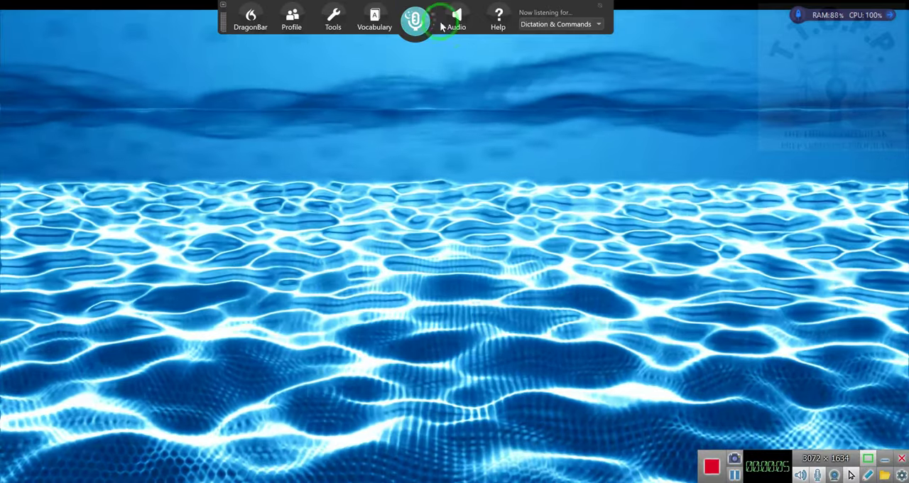
pyautogui.click(416, 20)
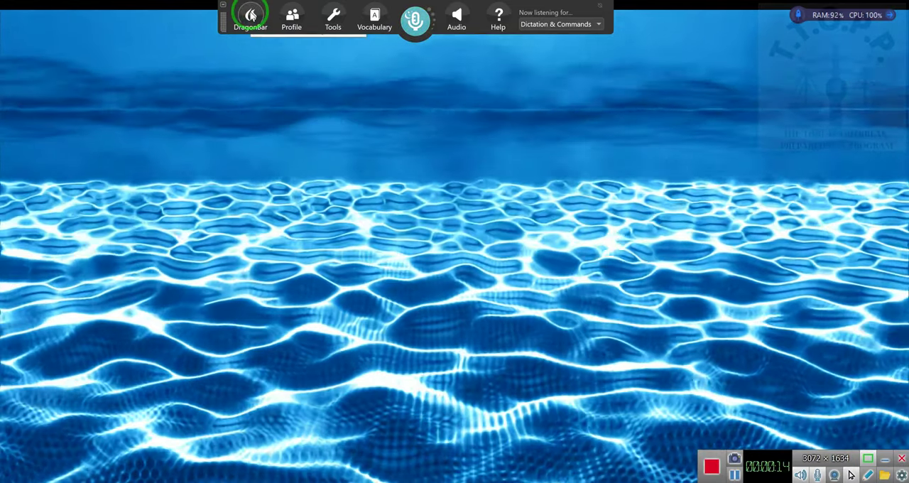
pyautogui.click(250, 15)
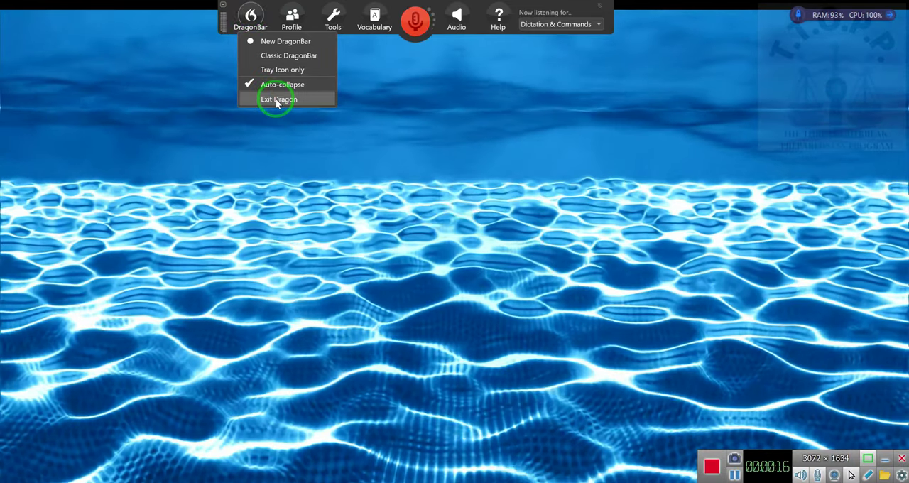
pyautogui.click(276, 99)
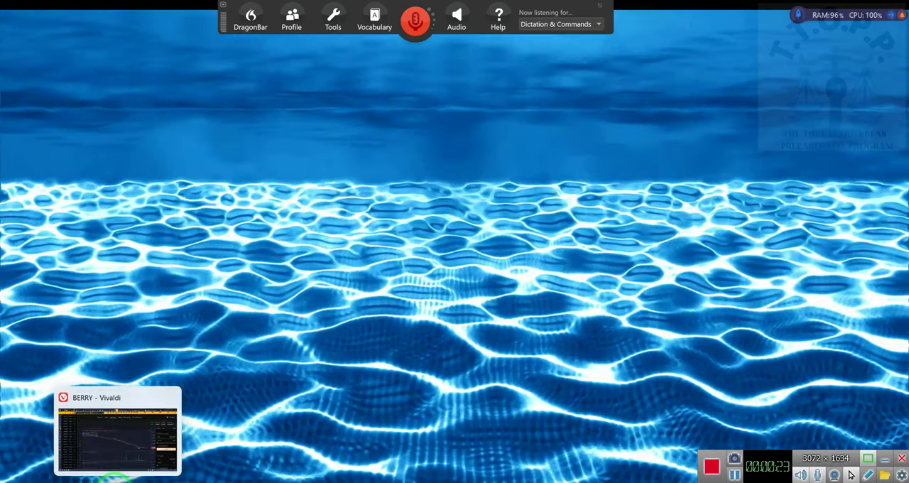
# - Return to the Berry QTP/USDT spot trading page and show the account dropdown
pyautogui.click(113, 477)
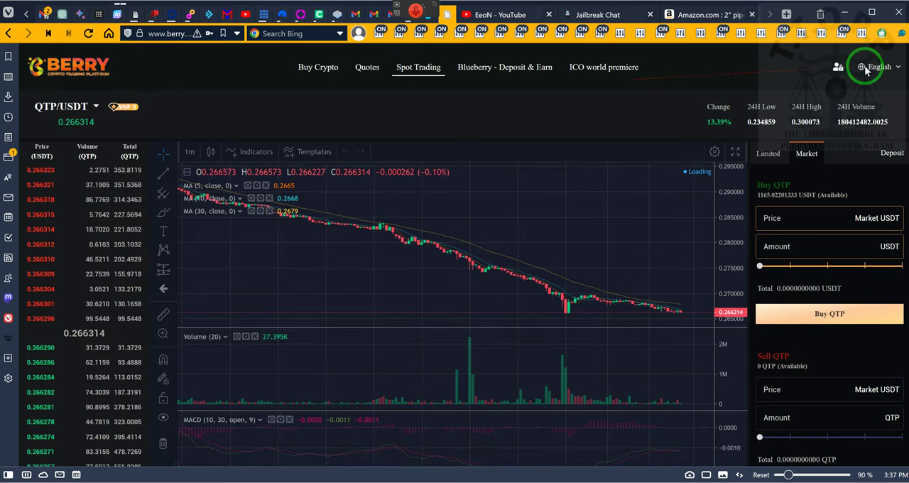
pyautogui.click(839, 67)
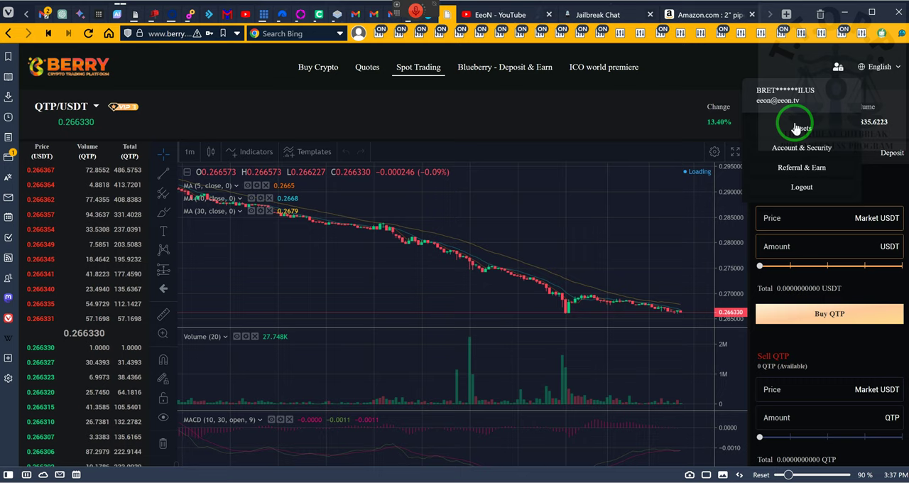
# - Choose Assets from the account dropdown to view the 1165.022 USDT balance
pyautogui.click(800, 128)
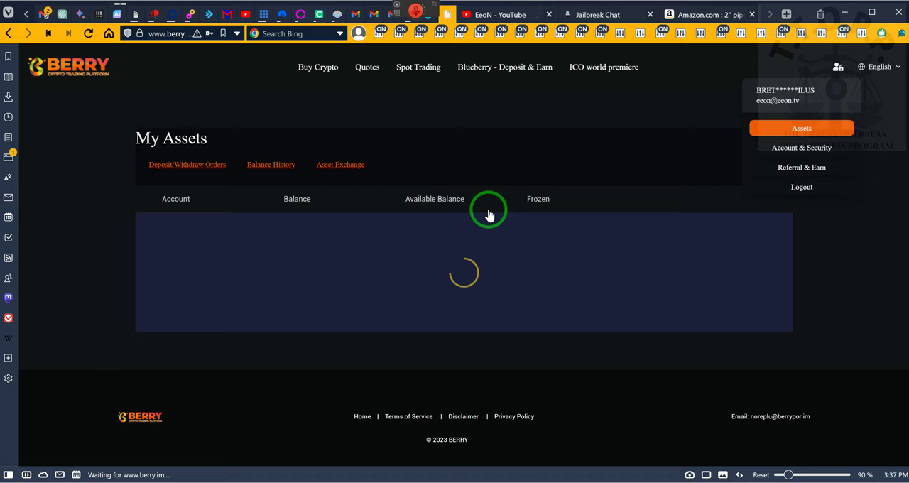
pyautogui.scroll(-2, 531, 224)
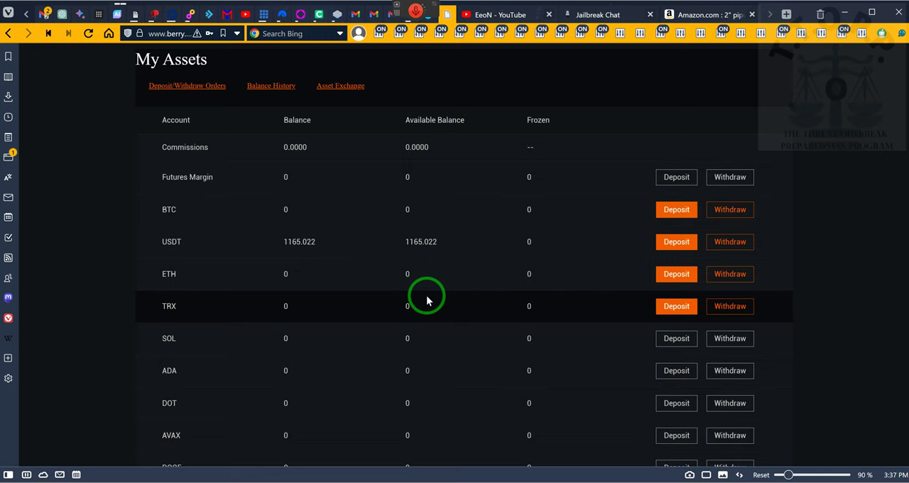
pyautogui.scroll(-8, 427, 298)
pyautogui.scroll(-4, 426, 299)
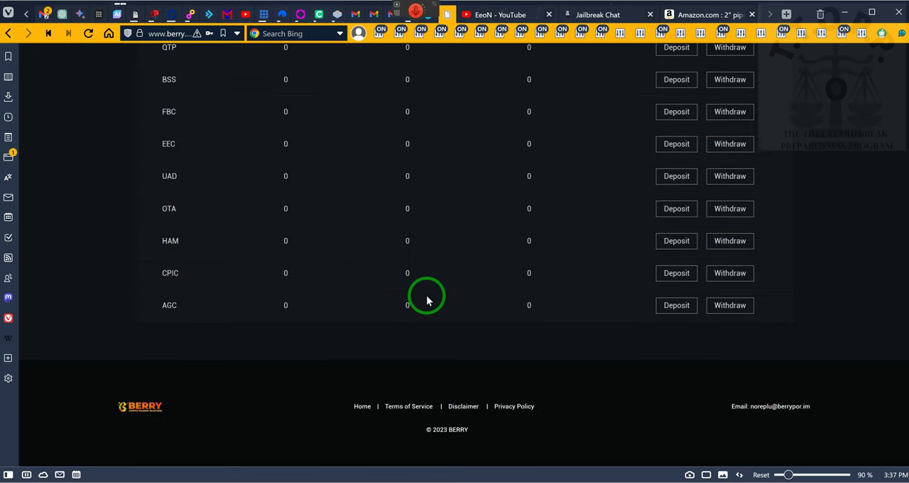
pyautogui.scroll(10, 427, 298)
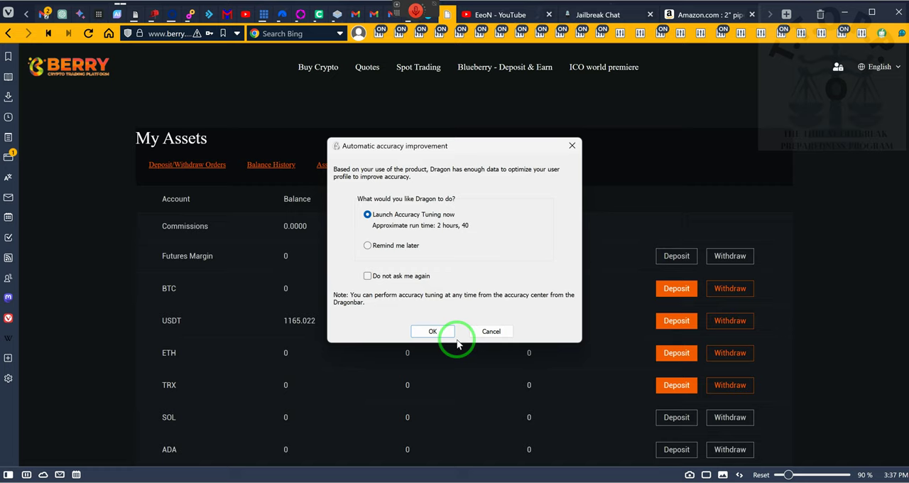
# - Cancel Dragon's Automatic accuracy improvement dialog
pyautogui.click(492, 331)
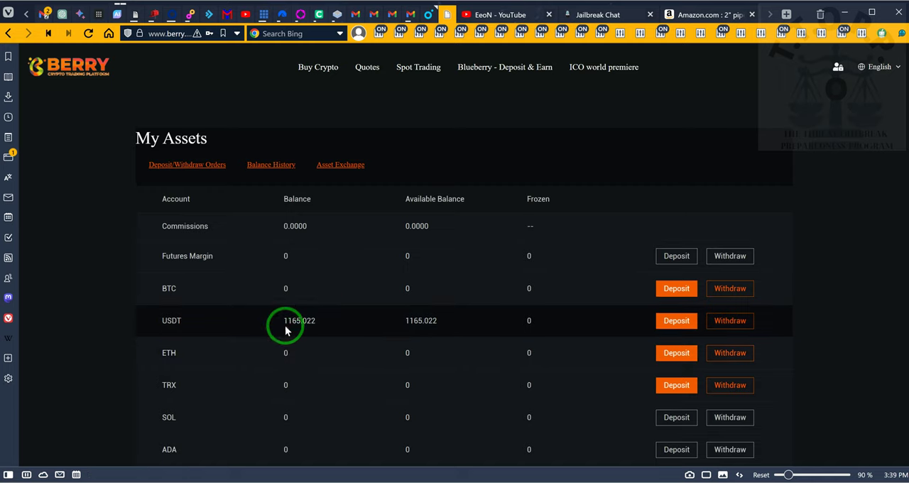
# - Open Blueberry Deposit & Earn and its Account page showing 23.3619 USDT cumulative income
pyautogui.click(513, 67)
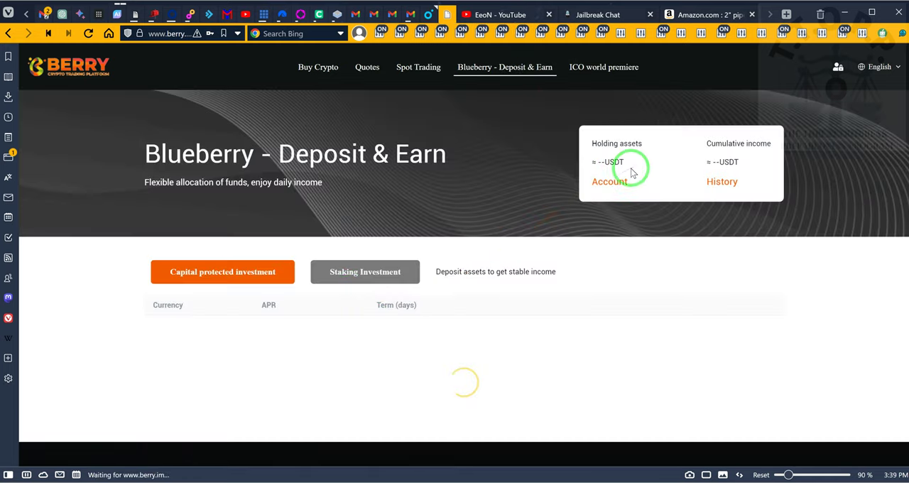
pyautogui.click(609, 182)
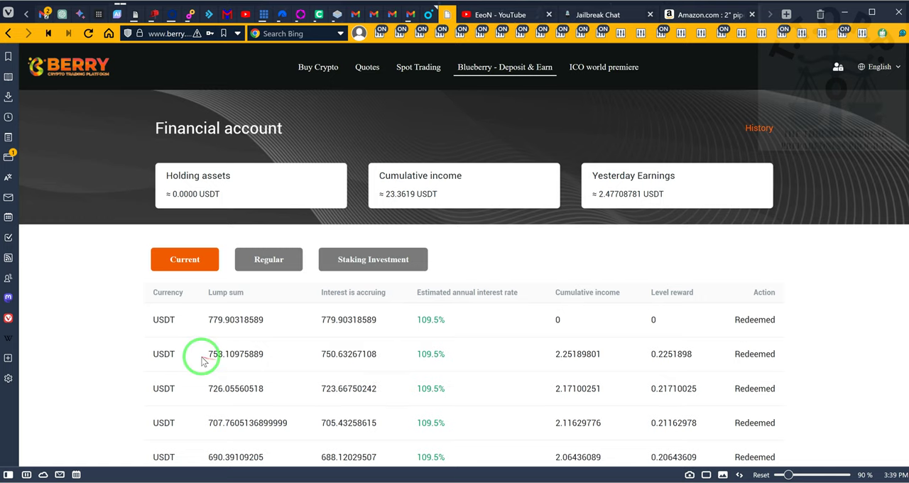
pyautogui.scroll(-1, 204, 360)
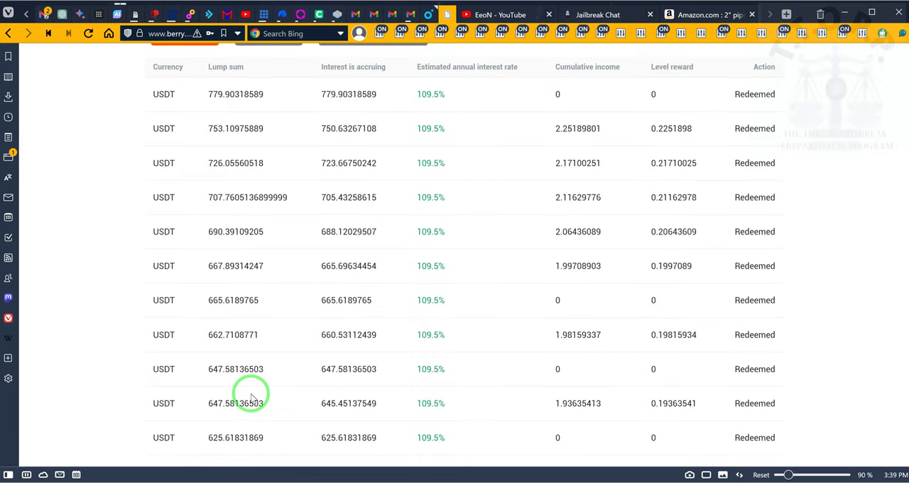
pyautogui.scroll(4, 250, 394)
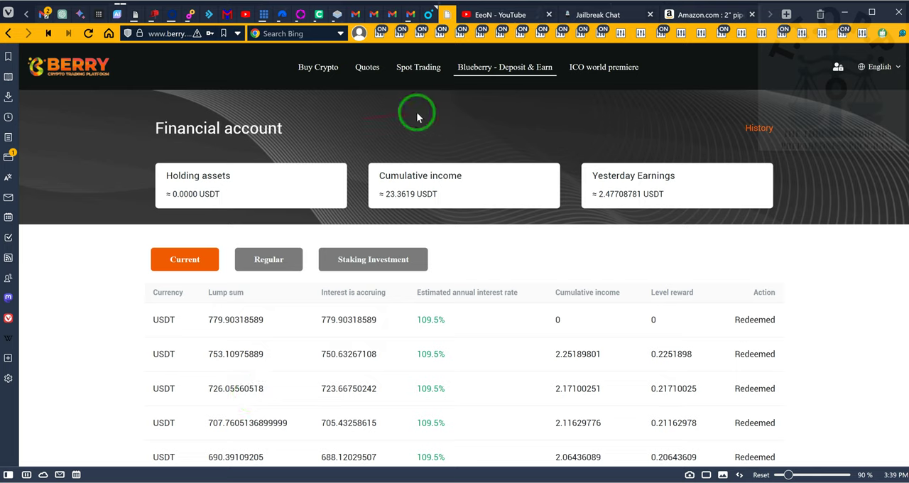
# - Switch to Spot Trading, then minimize the Vivaldi browser to the desktop
pyautogui.click(419, 68)
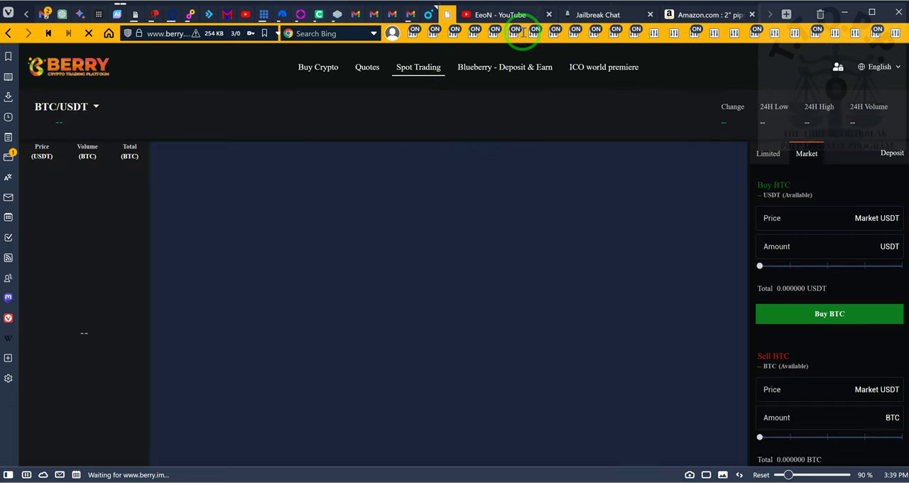
pyautogui.click(848, 15)
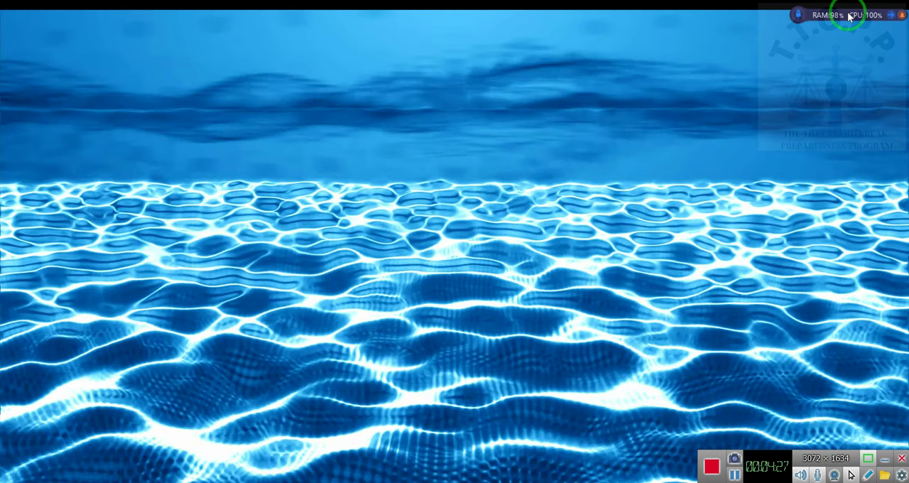
pyautogui.moveTo(902, 160); pyautogui.dragTo(752, 299)
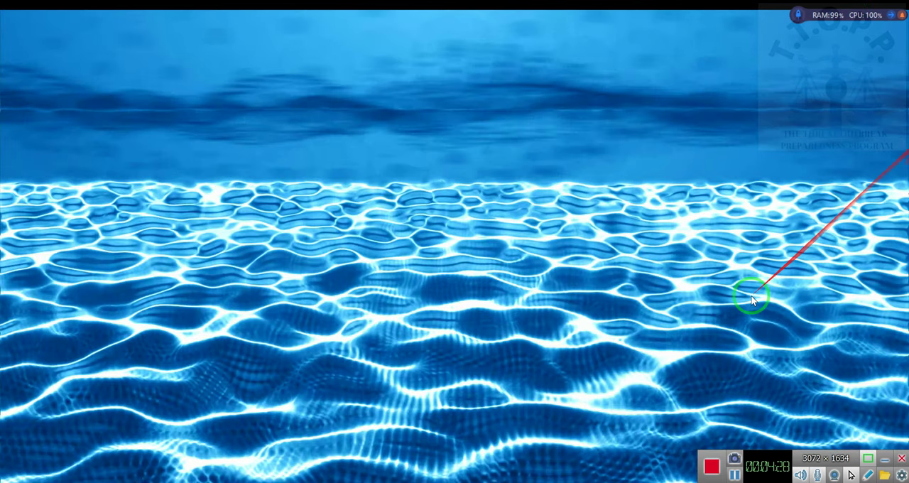
pyautogui.press('Escape')
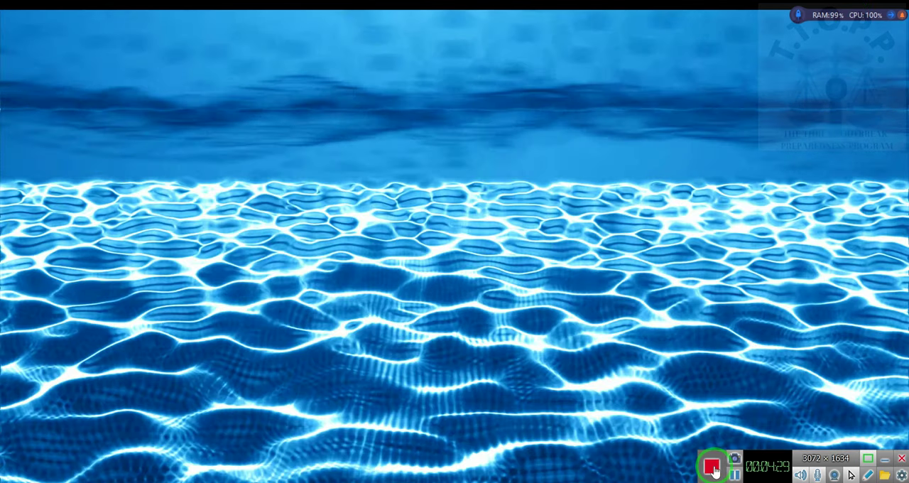